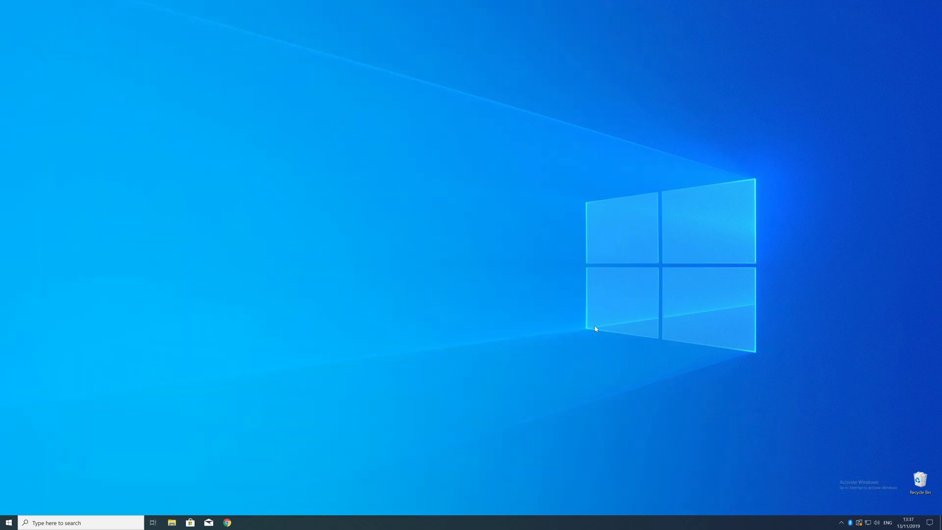
Check the system type on the About page of Settings
{"action": "right_click", "coordinate": [8, 523]}
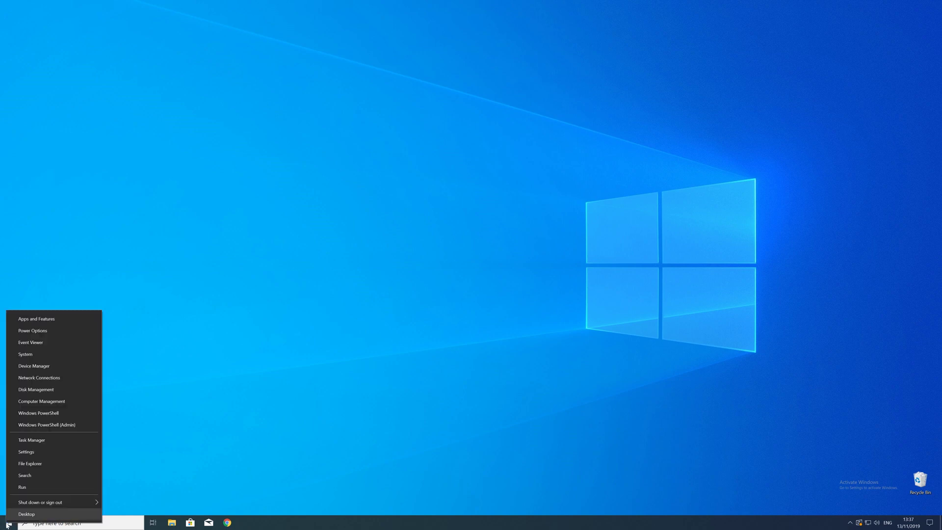
{"action": "left_click", "coordinate": [32, 356]}
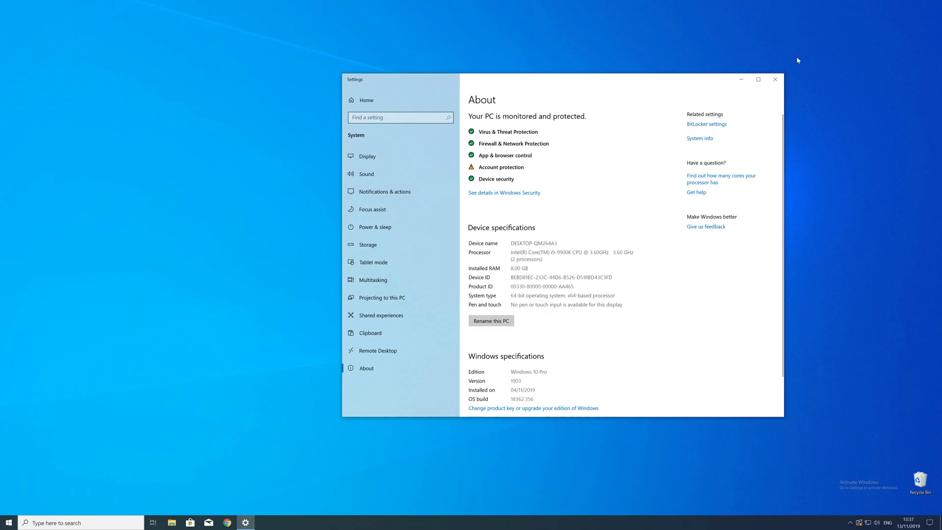
{"action": "left_click", "coordinate": [775, 79]}
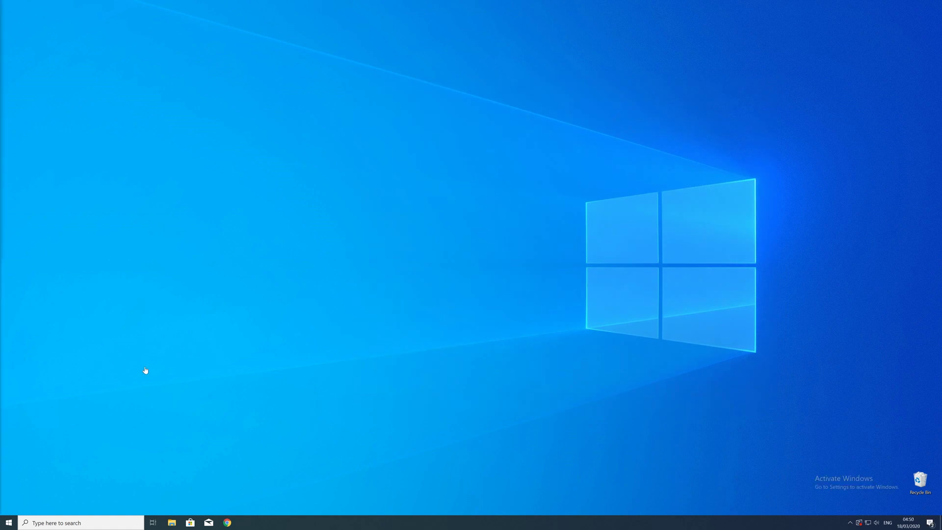
Load the sts-tutorial page in Chrome and download both 64-bit and 32-bit api-ms-win-core-sysinfo-l1-2-0.dll zips
{"action": "left_click", "coordinate": [226, 521]}
{"action": "type", "text": "https://www.sts-tutorial.com/download/api-ms-win-core-sysinfo-l1-2-0"}
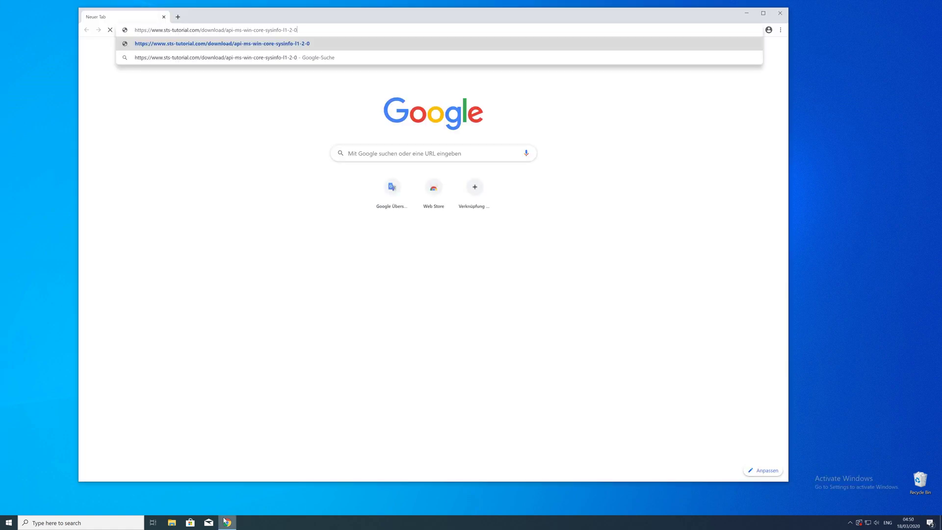
{"action": "key", "text": "Return"}
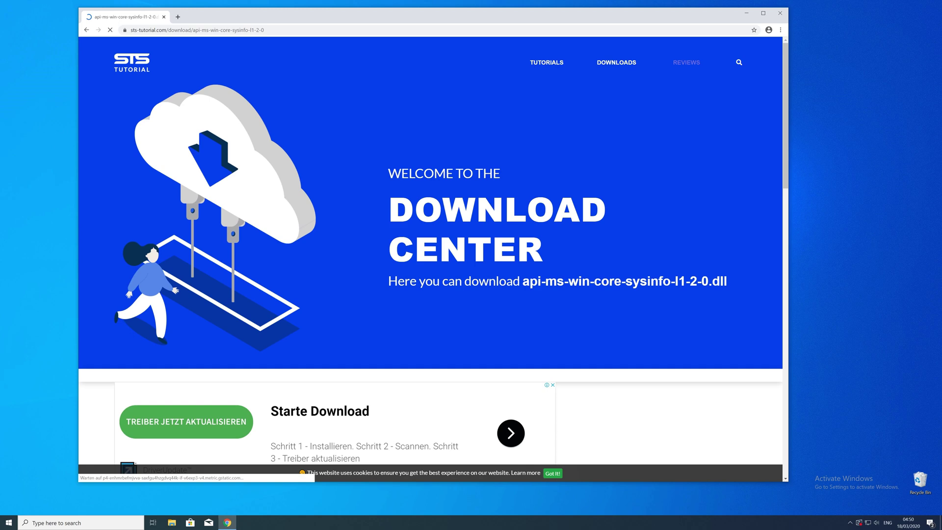
{"action": "scroll", "coordinate": [326, 238], "scroll_direction": "down", "scroll_amount": 15}
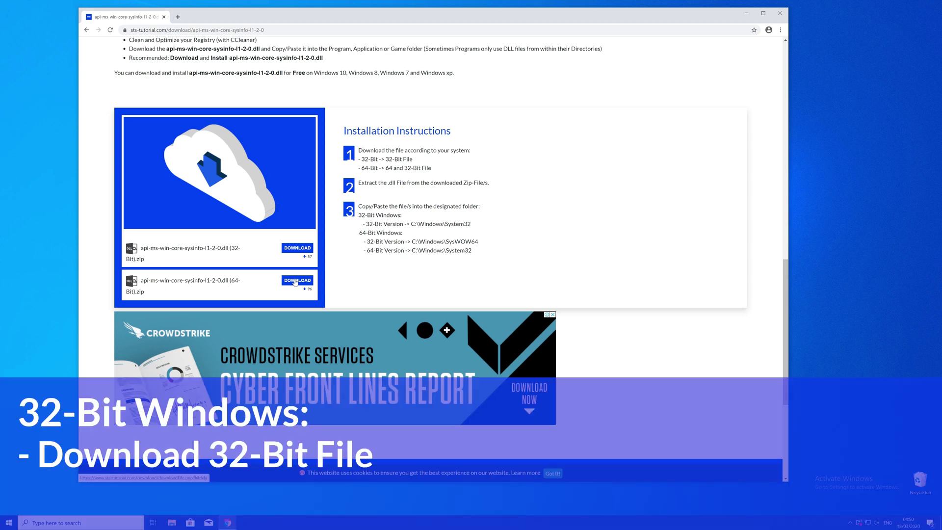
{"action": "left_click", "coordinate": [295, 283]}
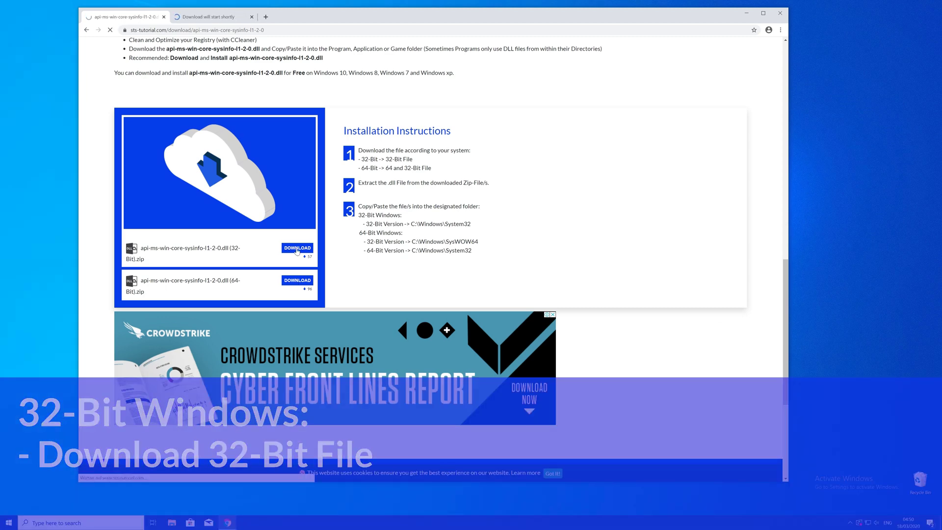
{"action": "left_click", "coordinate": [295, 250]}
{"action": "left_click", "coordinate": [421, 257]}
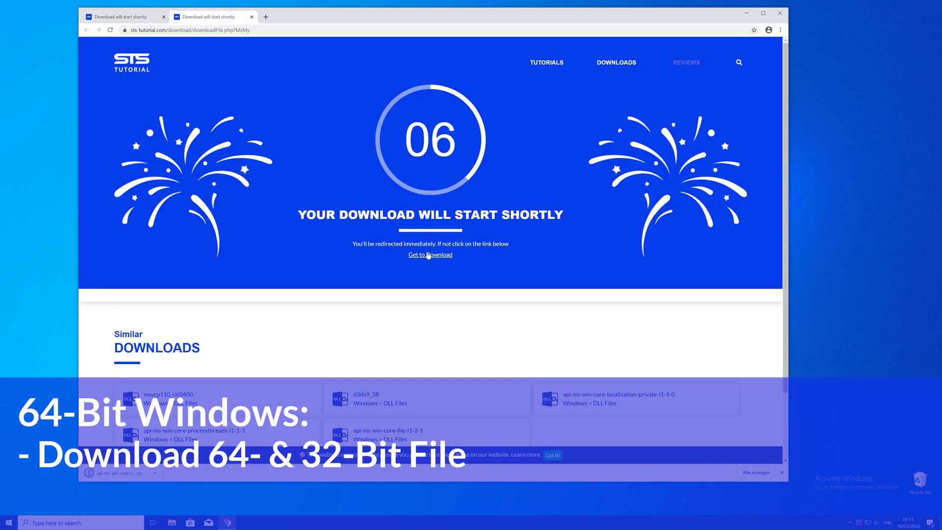
{"action": "left_click", "coordinate": [428, 254]}
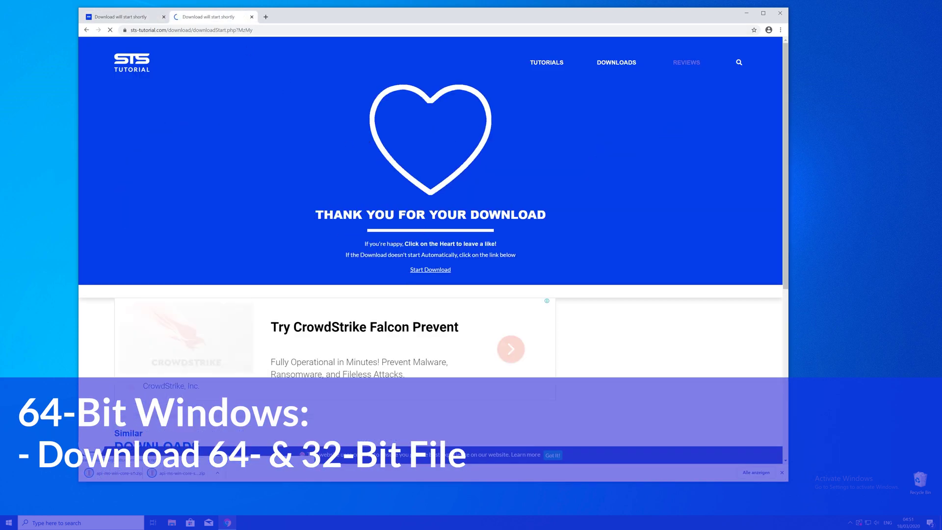
Place the 64-bit zip top-left and 32-bit zip top-right, opening each inner folder
{"action": "left_click", "coordinate": [139, 472]}
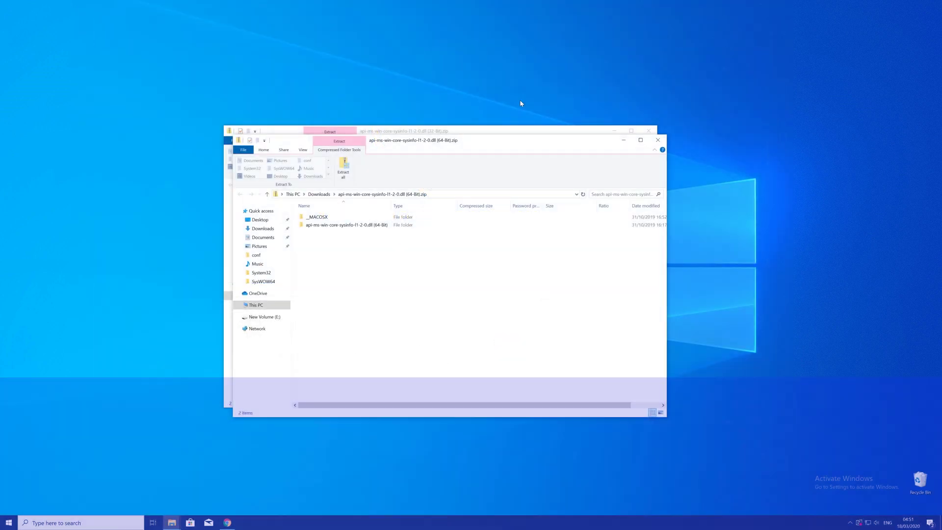
{"action": "left_click_drag", "start_coordinate": [515, 140], "coordinate": [285, 12]}
{"action": "left_click_drag", "start_coordinate": [456, 131], "coordinate": [689, 13]}
{"action": "double_click", "coordinate": [545, 97]}
{"action": "double_click", "coordinate": [108, 95]}
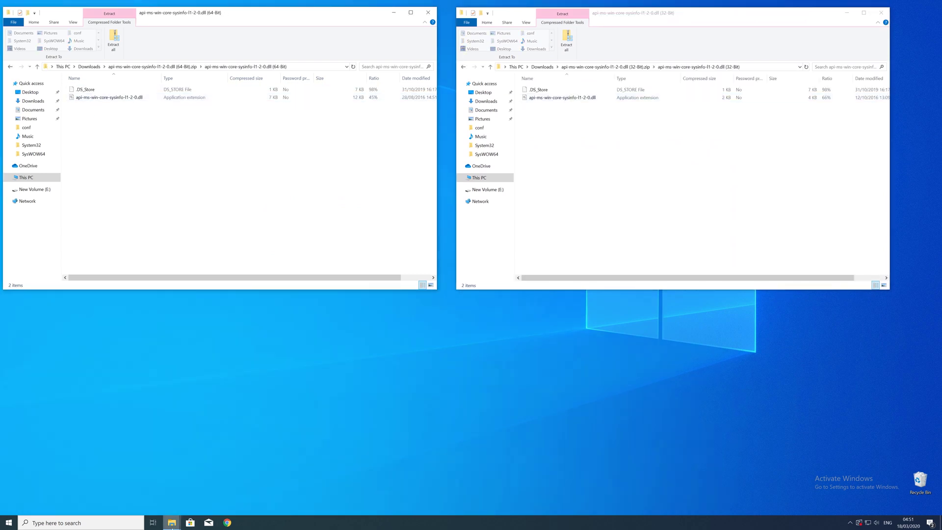
Open a new File Explorer window at C:\Windows and locate the System32 folder
{"action": "right_click", "coordinate": [173, 528]}
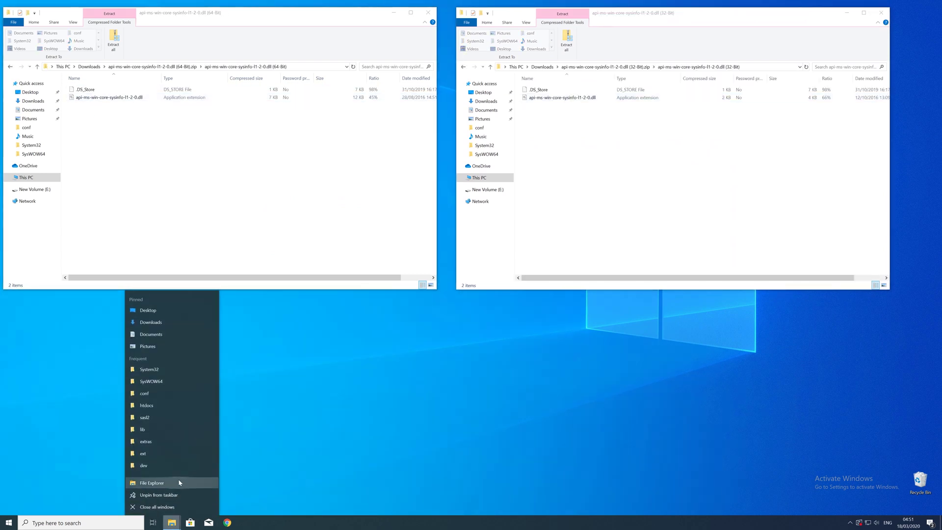
{"action": "left_click", "coordinate": [147, 481]}
{"action": "left_click_drag", "start_coordinate": [572, 22], "coordinate": [344, 154]}
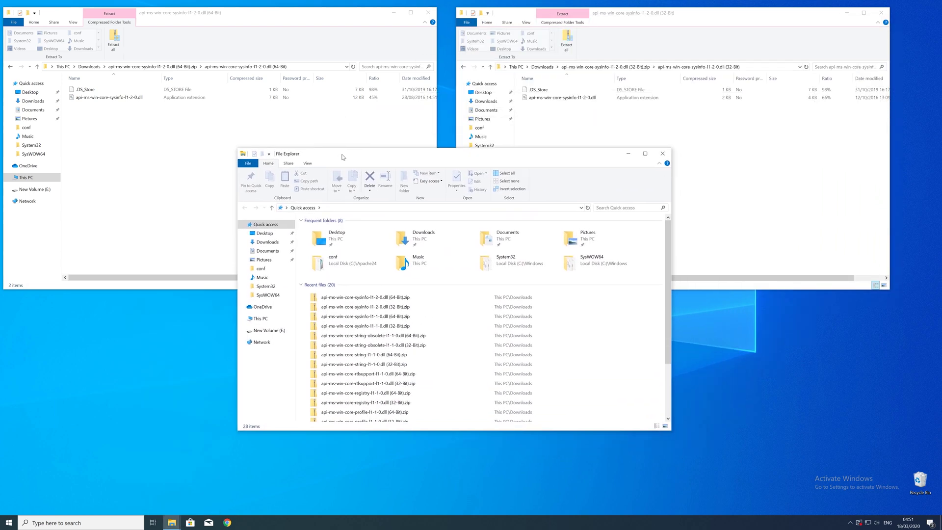
{"action": "left_click", "coordinate": [289, 318]}
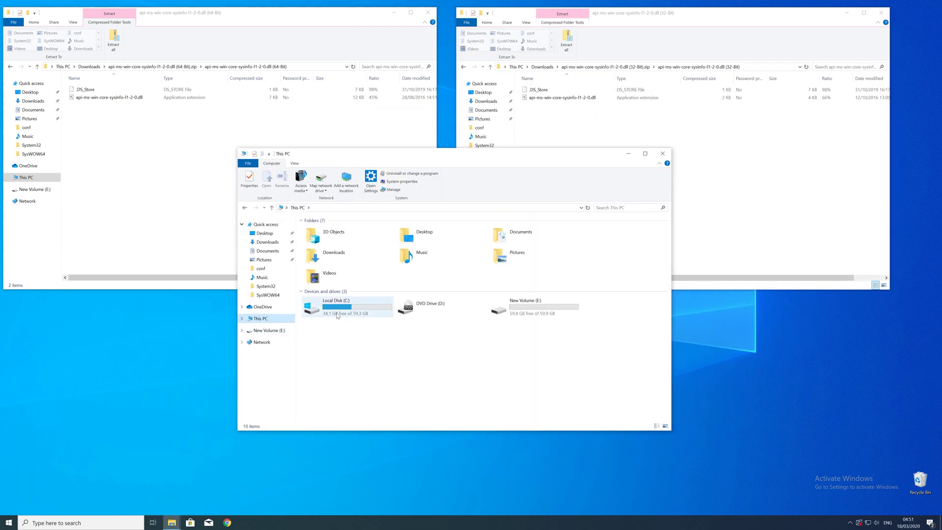
{"action": "double_click", "coordinate": [322, 309]}
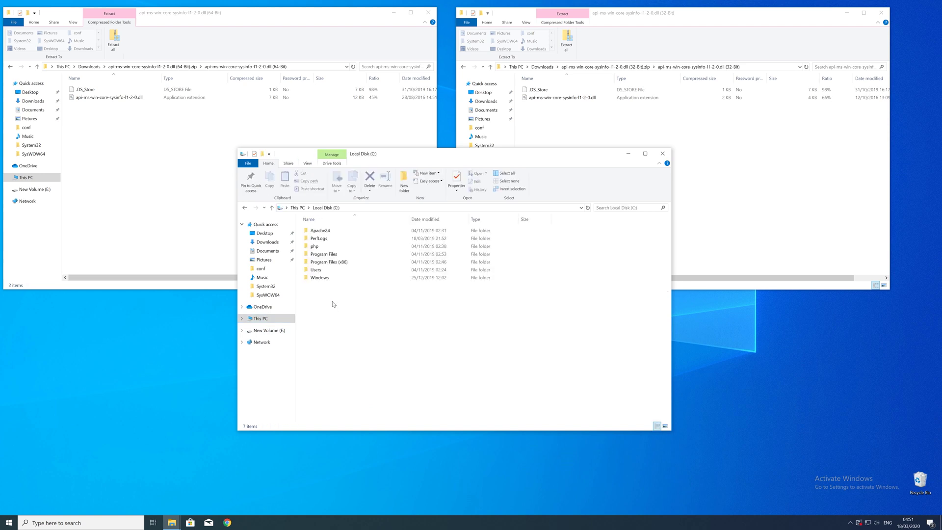
{"action": "double_click", "coordinate": [318, 278]}
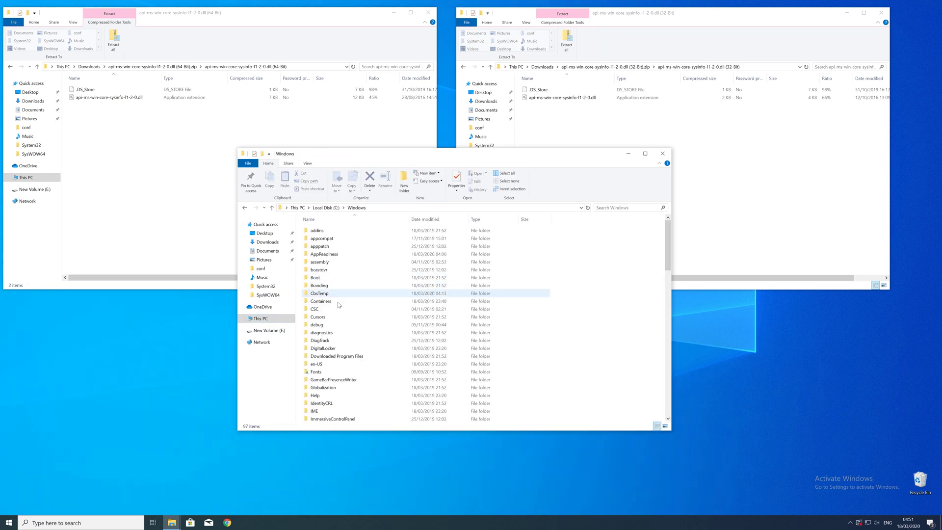
{"action": "scroll", "coordinate": [346, 324], "scroll_direction": "down", "scroll_amount": 14}
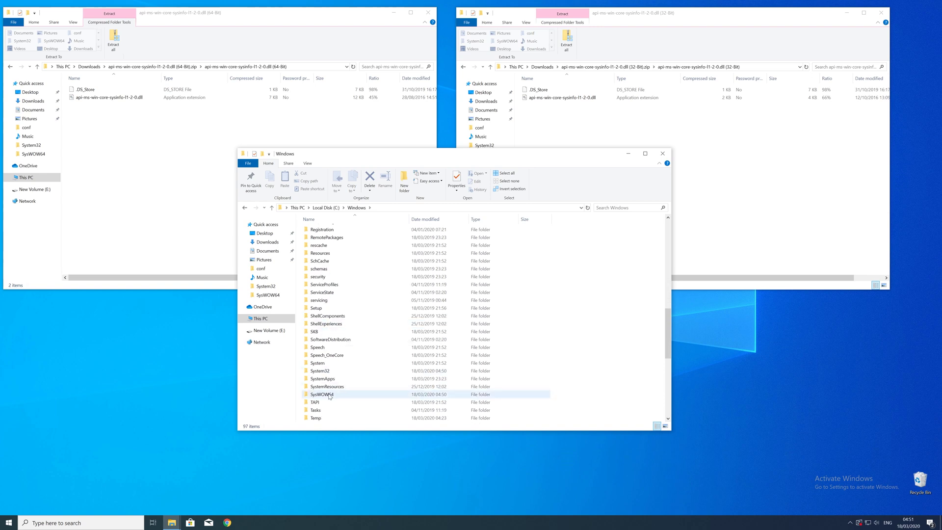
{"action": "left_click", "coordinate": [324, 394]}
{"action": "scroll", "coordinate": [333, 372], "scroll_direction": "down", "scroll_amount": 1}
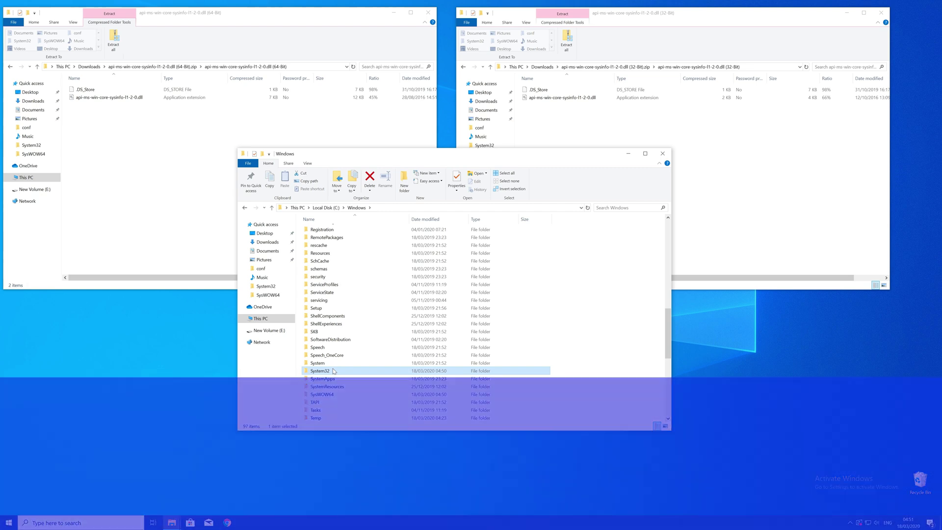
Copy the 32-bit DLL into SysWOW64 and the 64-bit DLL into System32 with admin permission
{"action": "left_click_drag", "start_coordinate": [562, 97], "coordinate": [322, 394]}
{"action": "left_click", "coordinate": [451, 239]}
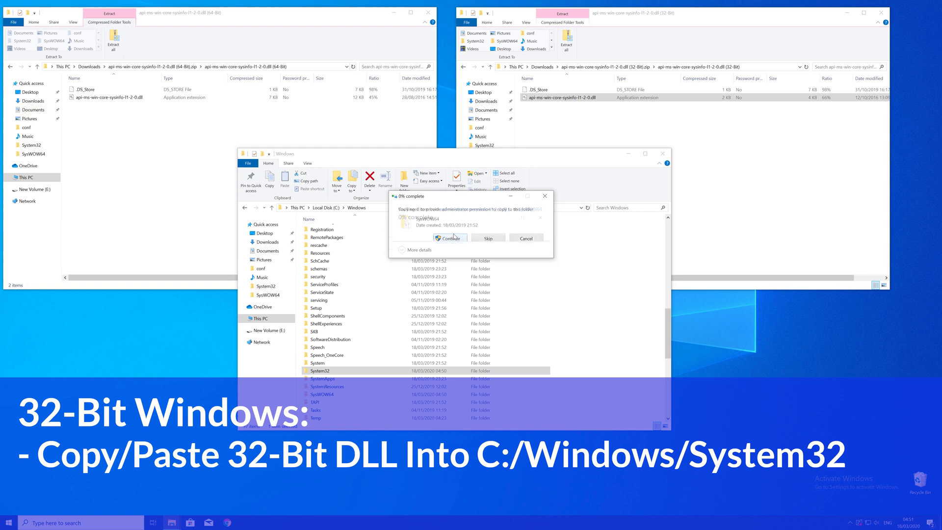
{"action": "left_click_drag", "start_coordinate": [91, 98], "coordinate": [325, 373]}
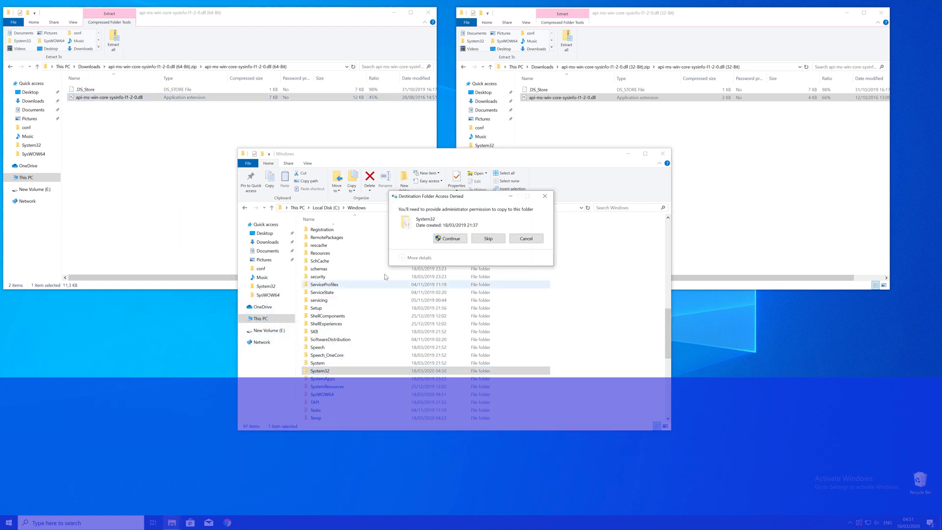
{"action": "left_click", "coordinate": [450, 239]}
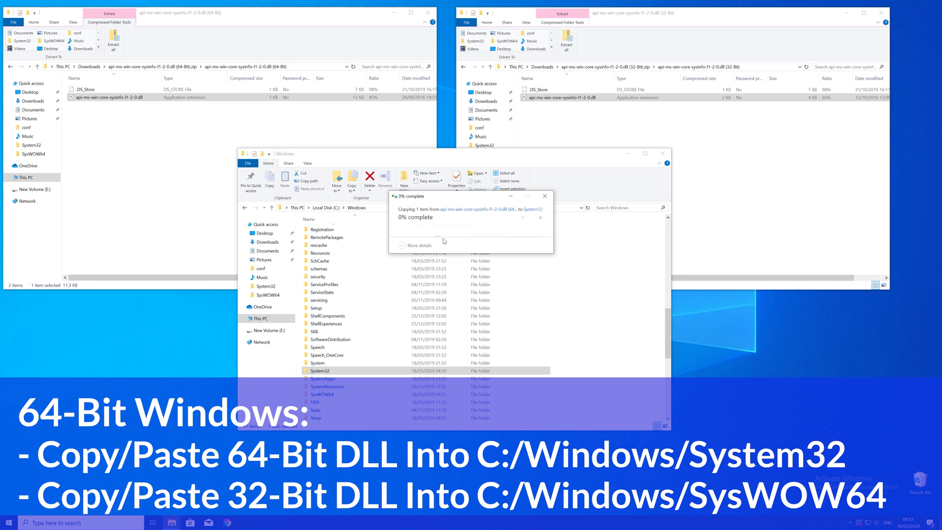
Close the Windows folder window and both zip windows
{"action": "left_click", "coordinate": [663, 153]}
{"action": "left_click", "coordinate": [881, 12]}
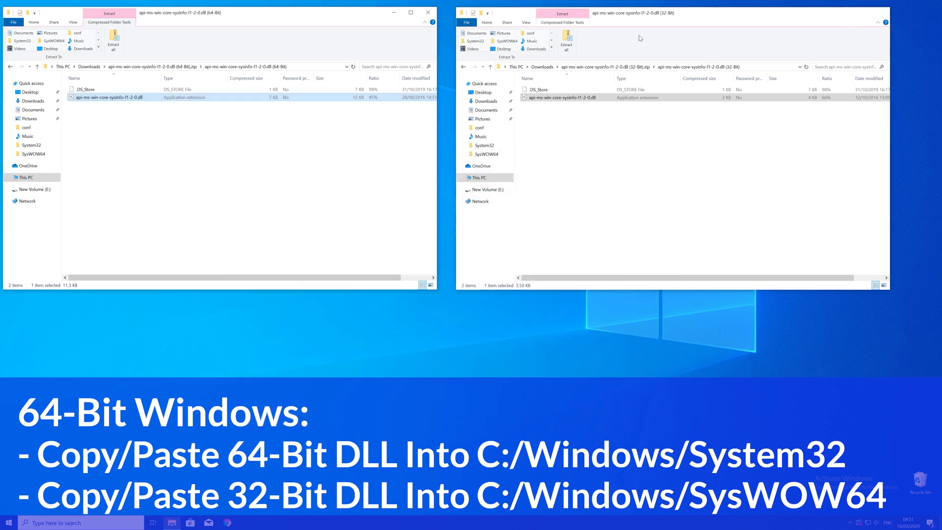
{"action": "left_click", "coordinate": [428, 12]}
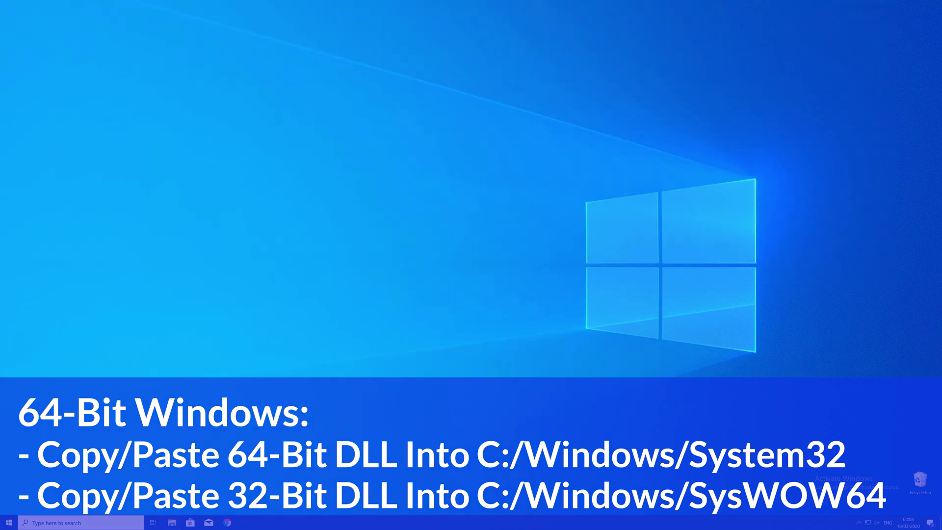